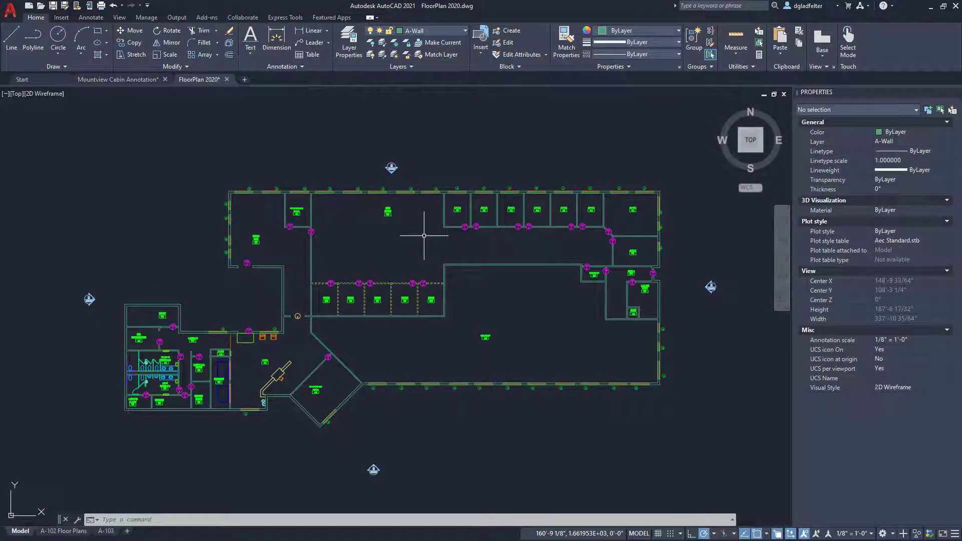
Select every room tag block in the floor plan that is similar to the Office 177 tag.
{"action": "scroll", "coordinate": [498, 215], "scroll_direction": "up", "scroll_amount": 6}
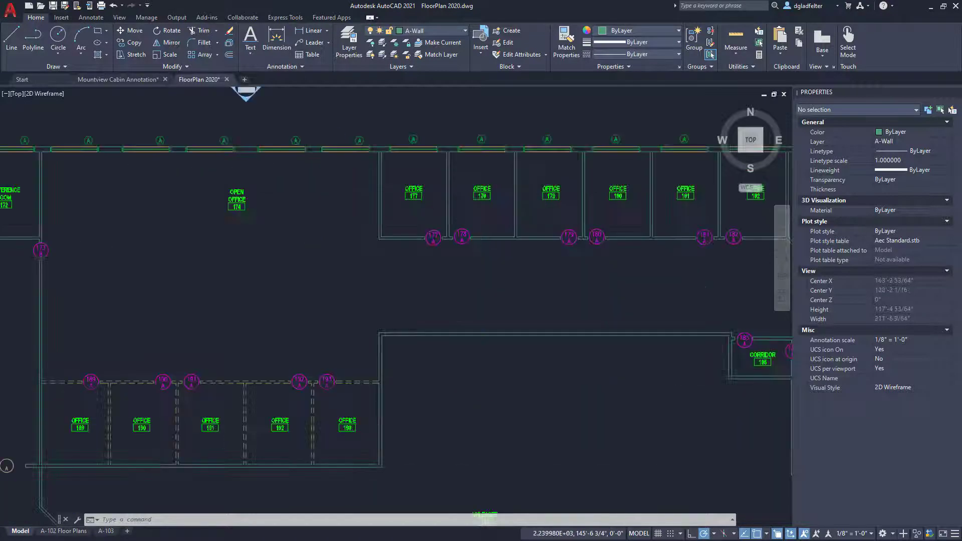
{"action": "middle_click_drag", "start_coordinate": [498, 215], "coordinate": [316, 323]}
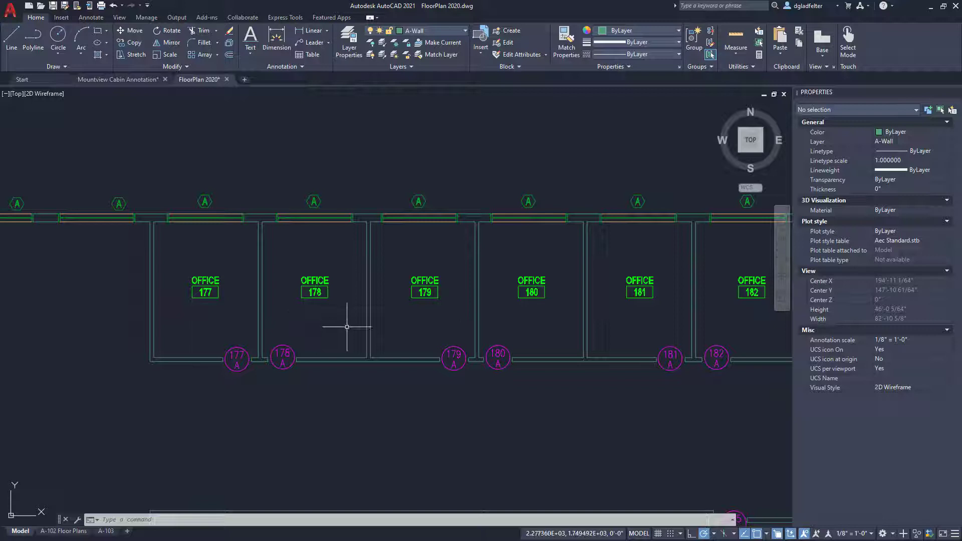
{"action": "scroll", "coordinate": [203, 294], "scroll_direction": "up", "scroll_amount": 5}
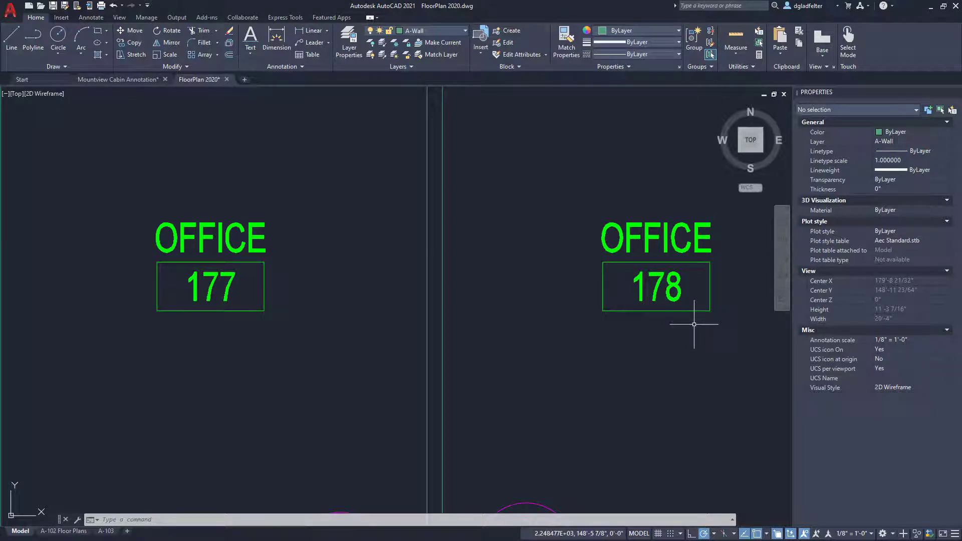
{"action": "scroll", "coordinate": [680, 326], "scroll_direction": "down", "scroll_amount": 3}
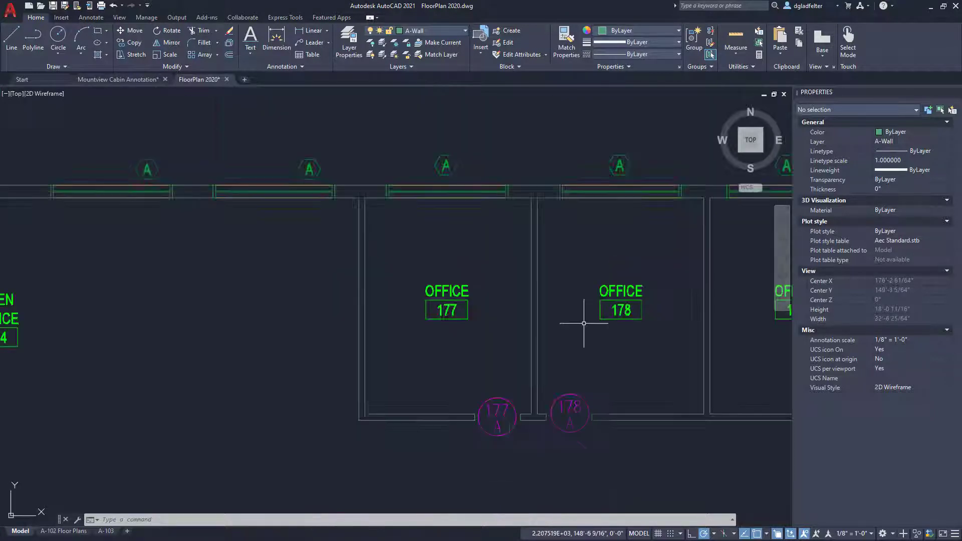
{"action": "middle_click_drag", "start_coordinate": [664, 320], "coordinate": [513, 300]}
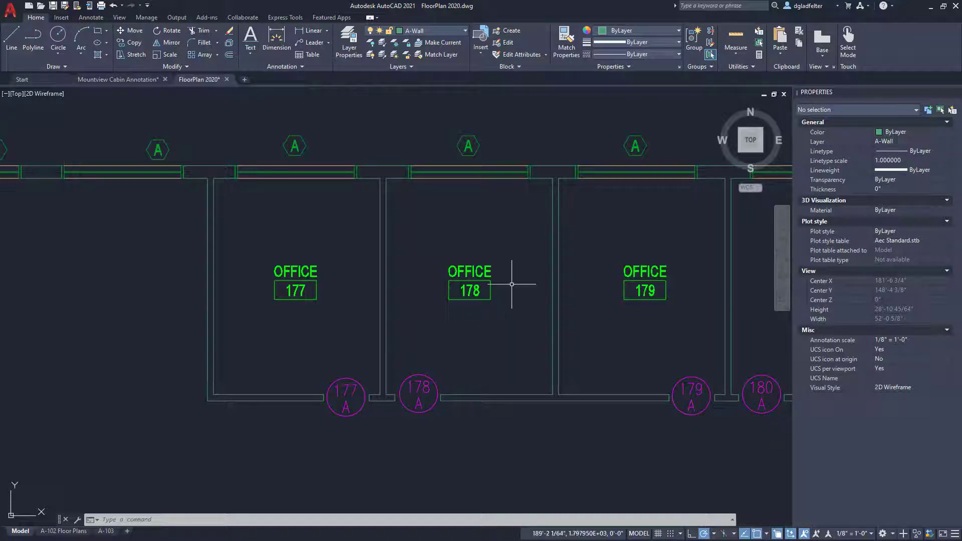
{"action": "left_click", "coordinate": [287, 18]}
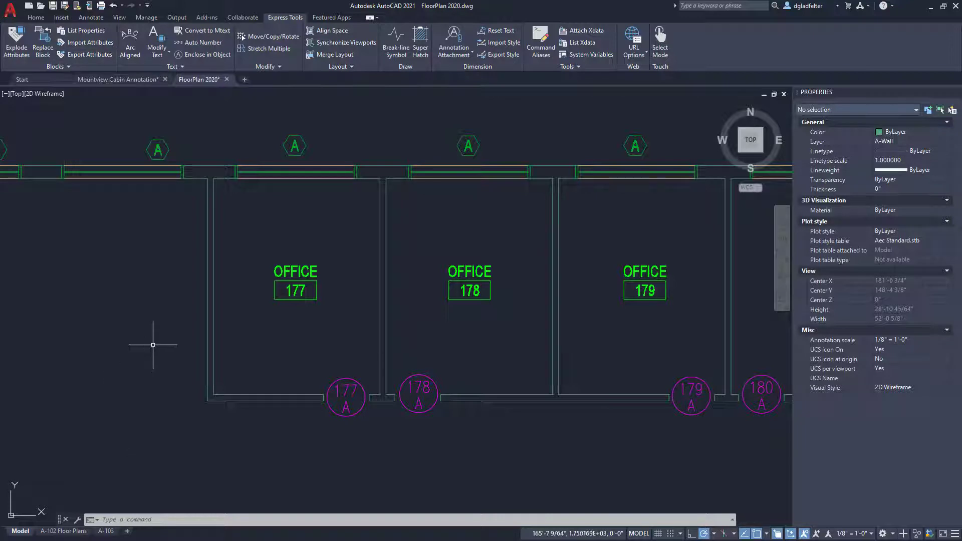
{"action": "left_click", "coordinate": [285, 270]}
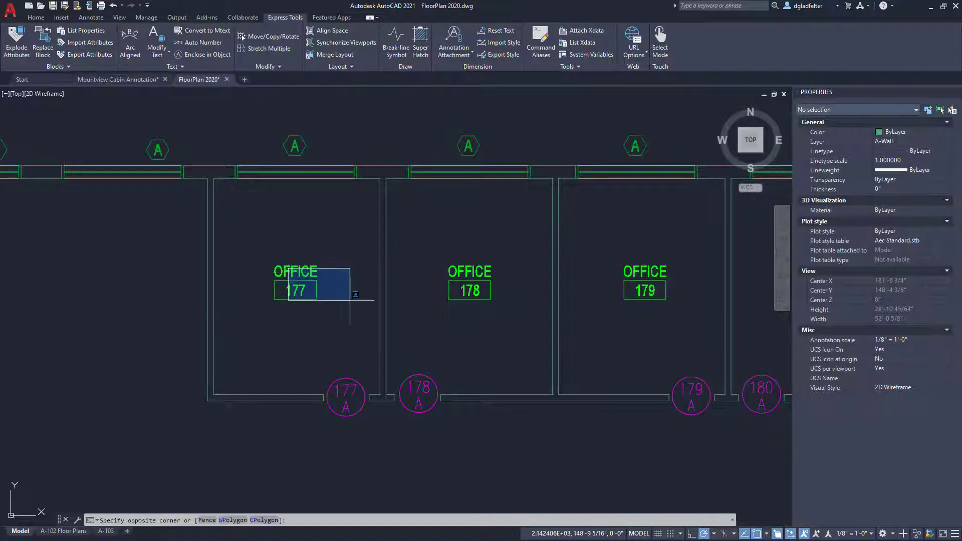
{"action": "left_click", "coordinate": [265, 271]}
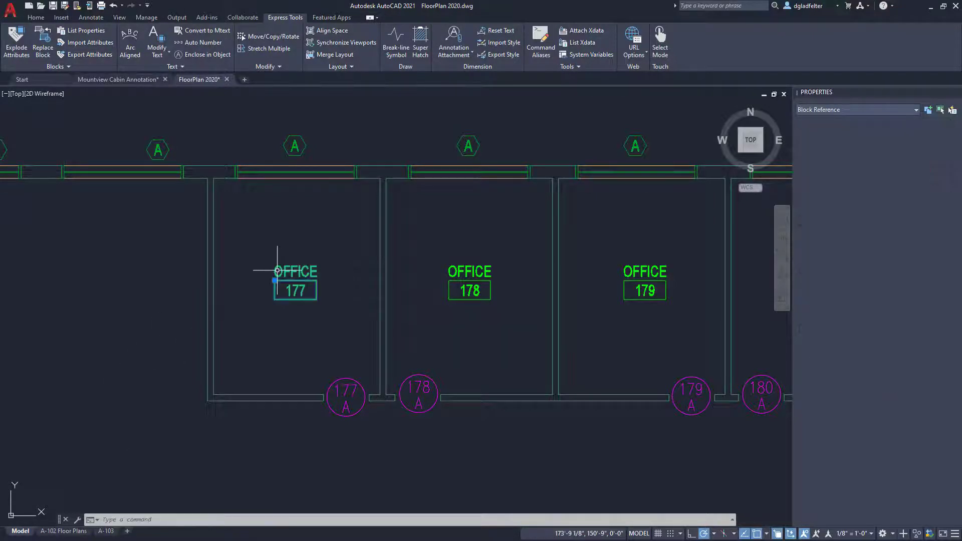
{"action": "right_click", "coordinate": [312, 229]}
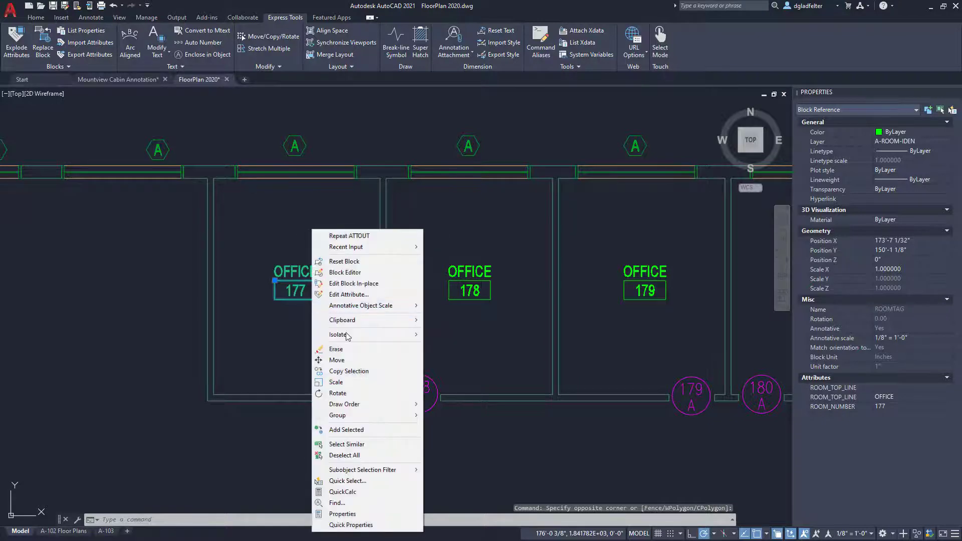
{"action": "left_click", "coordinate": [359, 445]}
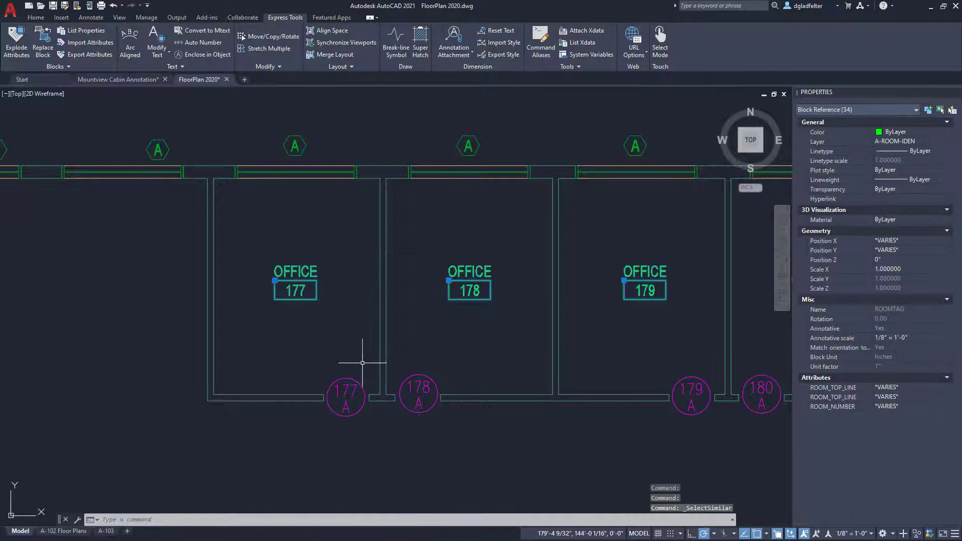
{"action": "scroll", "coordinate": [387, 356], "scroll_direction": "down", "scroll_amount": 8}
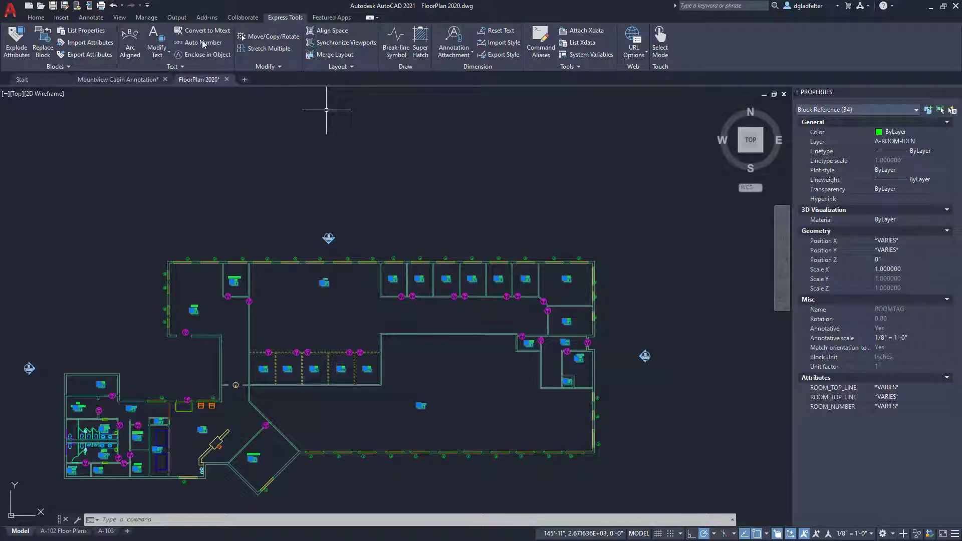
Export the selected room tags' attributes to a text file named Room Iden Demo.
{"action": "left_click", "coordinate": [89, 55]}
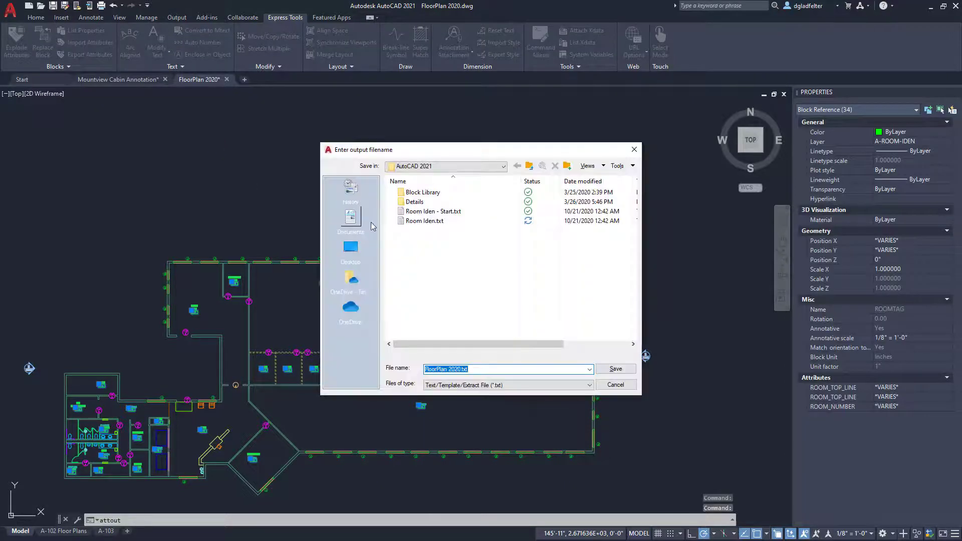
{"action": "left_click", "coordinate": [421, 222]}
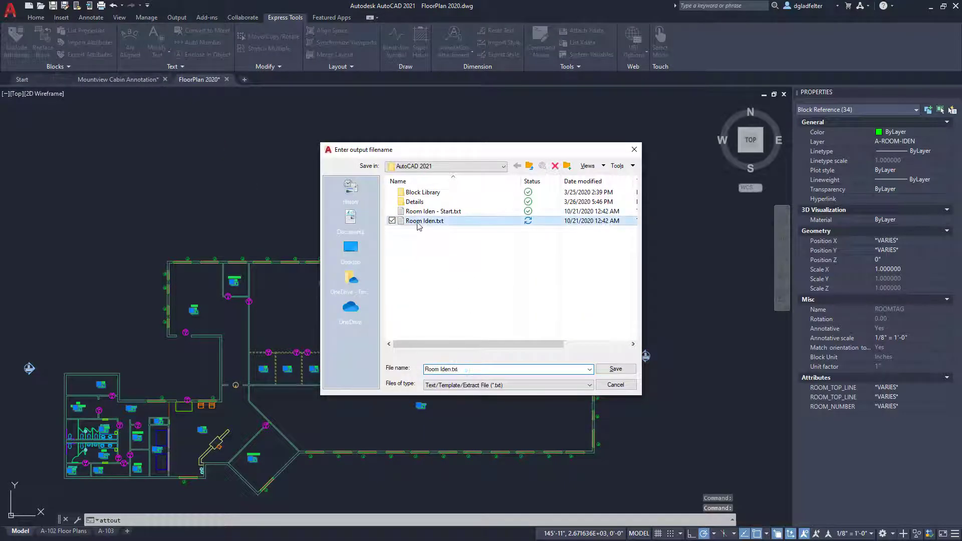
{"action": "left_click", "coordinate": [483, 369]}
{"action": "left_click", "coordinate": [482, 370]}
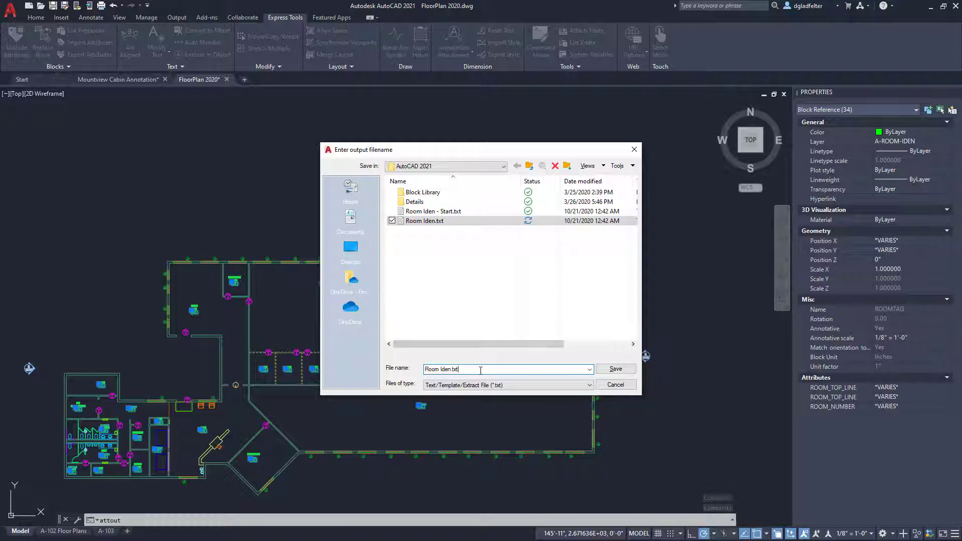
{"action": "key", "text": "BackSpace"}
{"action": "key", "text": "BackSpace"}
{"action": "key", "text": "BackSpace"}
{"action": "key", "text": "BackSpace"}
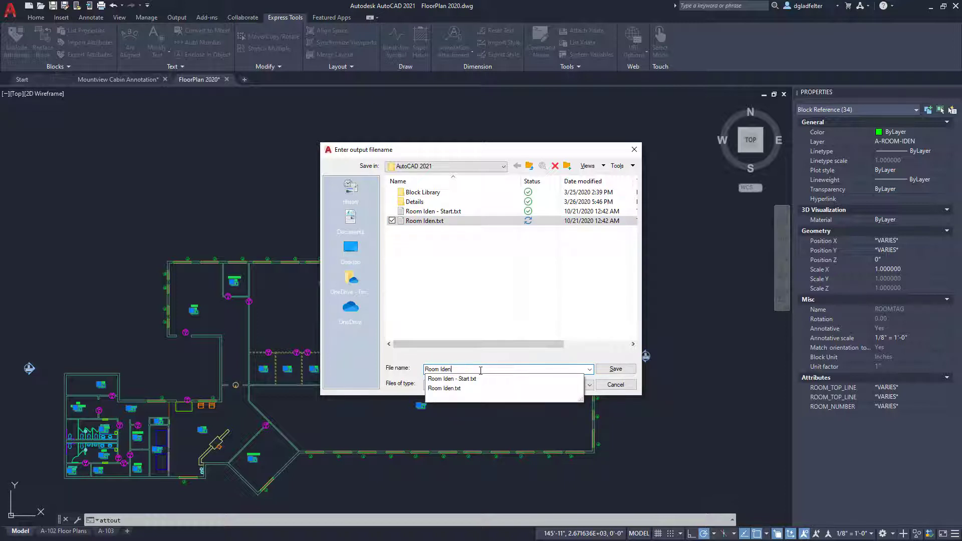
{"action": "type", "text": "Demo"}
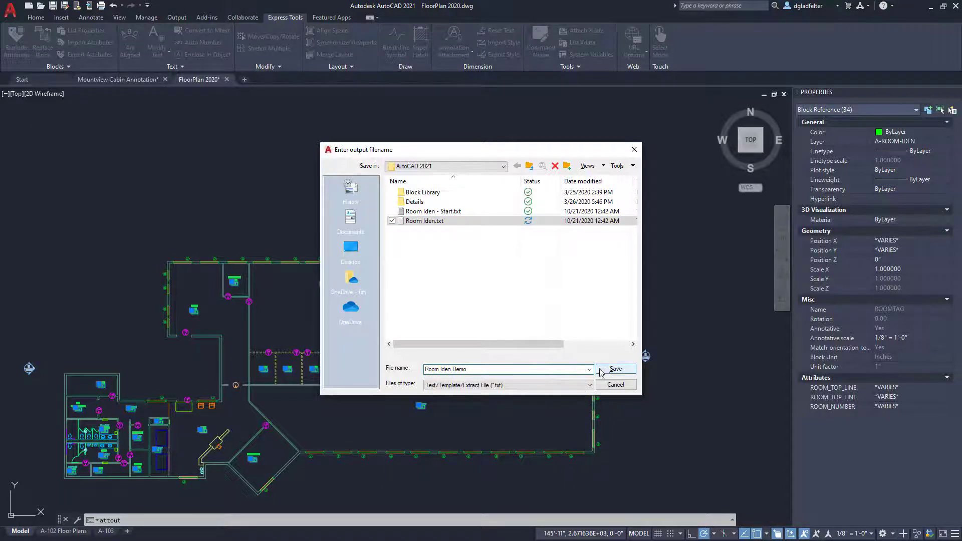
{"action": "left_click", "coordinate": [602, 371]}
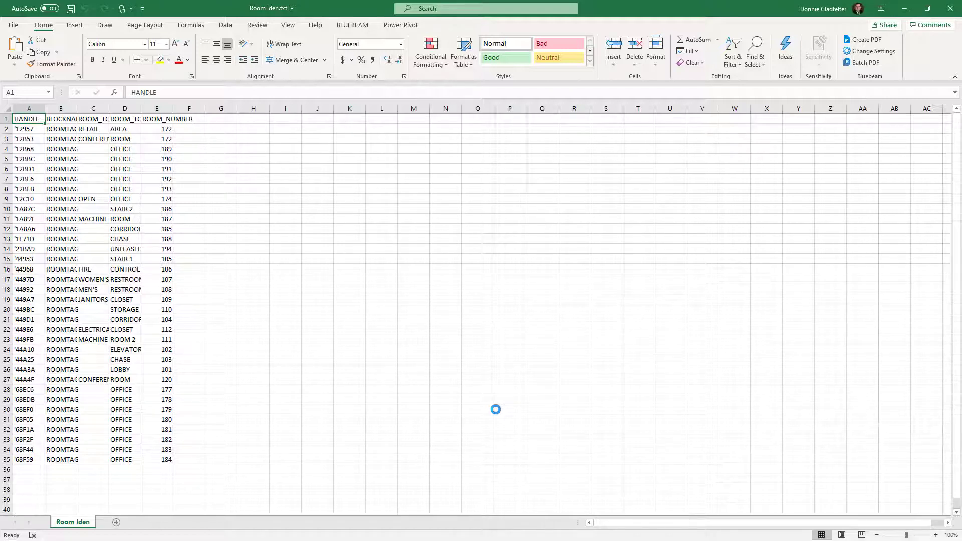
In Excel's Room Iden.txt sheet, enter =E2-100+1000 in F2 and fill the formula down to F35.
{"action": "left_click", "coordinate": [158, 109]}
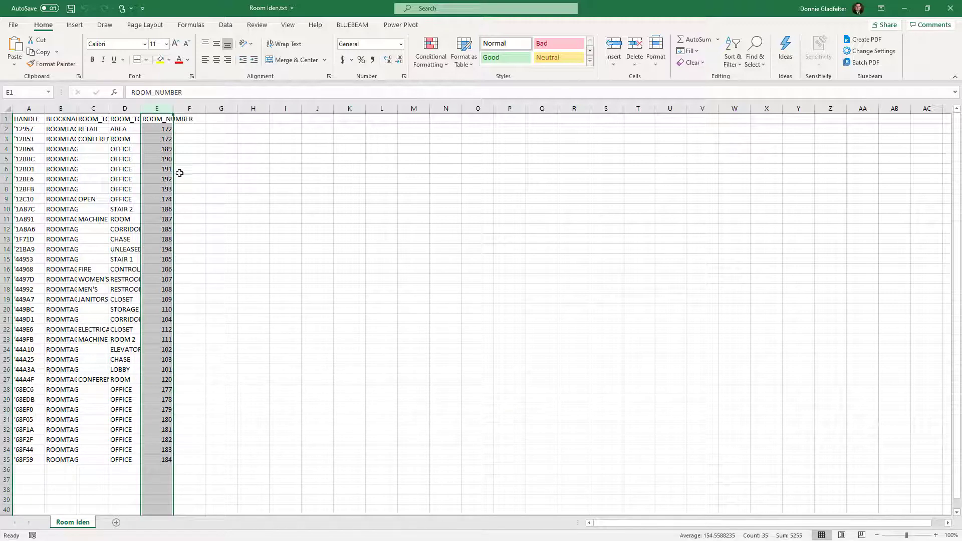
{"action": "left_click", "coordinate": [187, 129]}
{"action": "type", "text": "="}
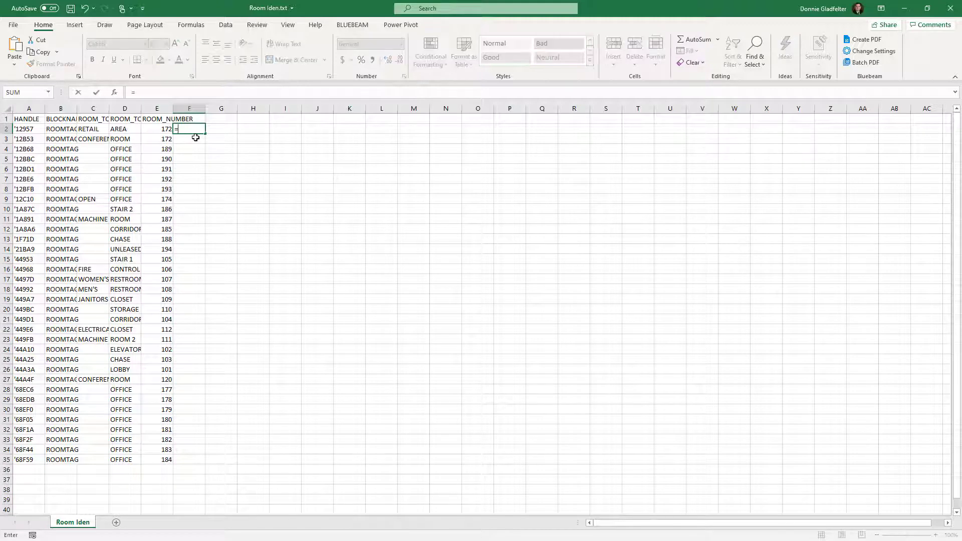
{"action": "left_click", "coordinate": [163, 130]}
{"action": "type", "text": "-"}
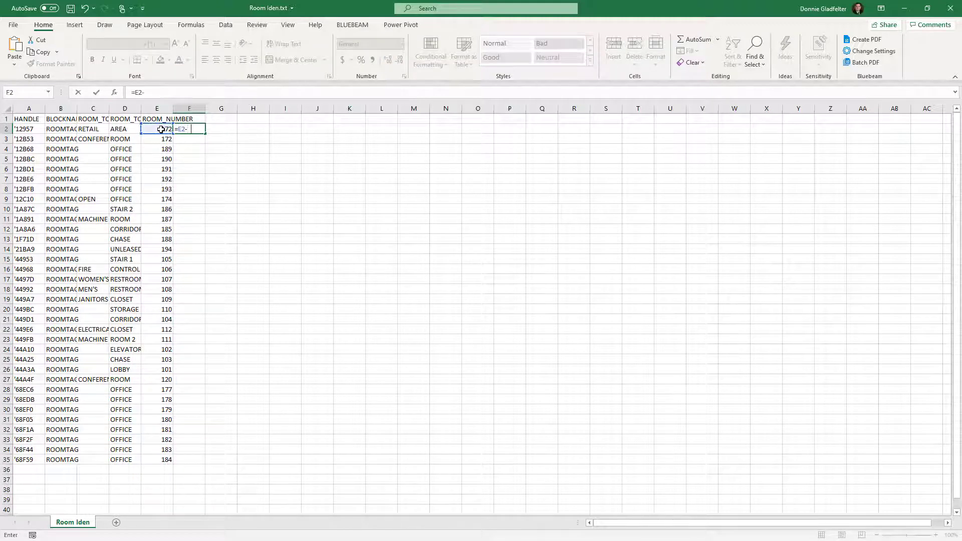
{"action": "type", "text": "100+1000"}
{"action": "key", "text": "Return"}
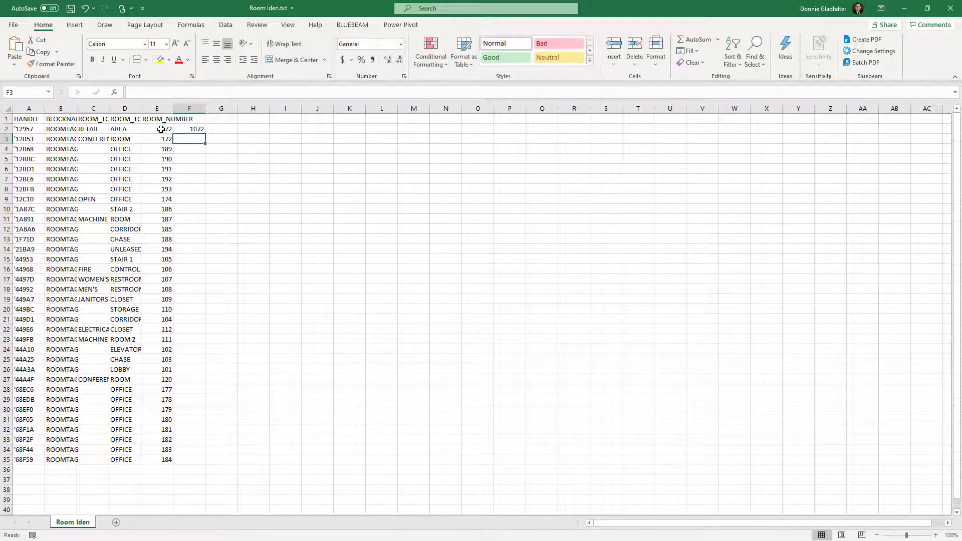
{"action": "key", "text": "Up"}
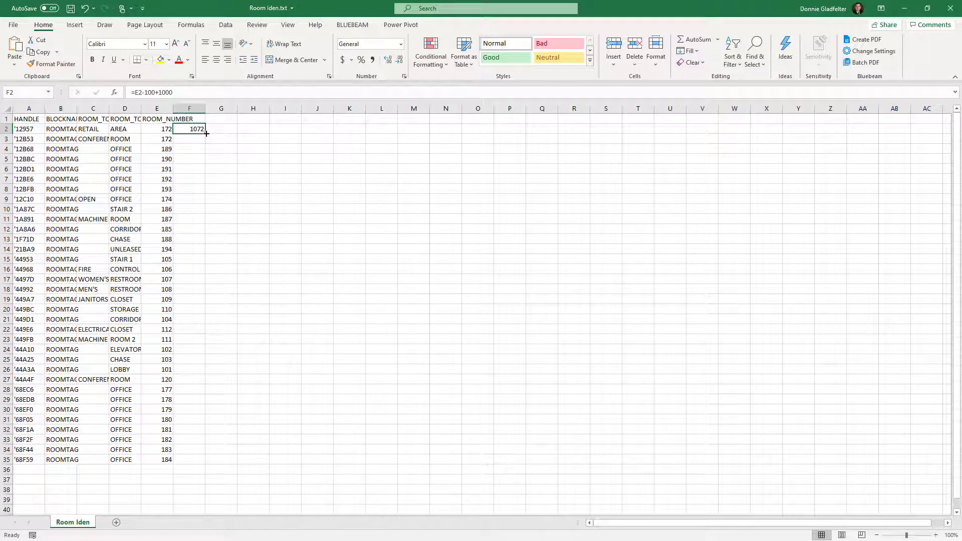
{"action": "left_click_drag", "start_coordinate": [206, 133], "coordinate": [204, 462]}
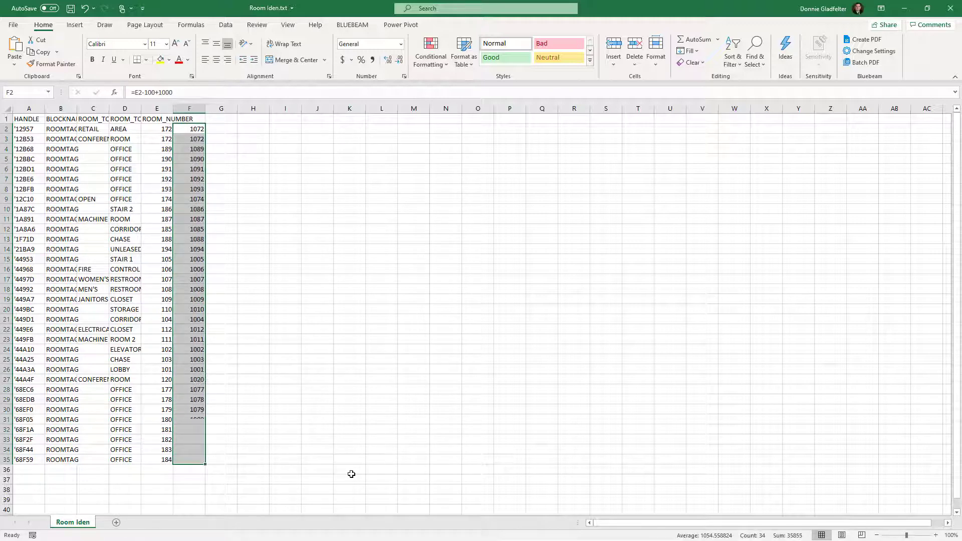
Copy the ROOM_NUMBER header from E1 into F1 above the new room numbers.
{"action": "left_click", "coordinate": [157, 119]}
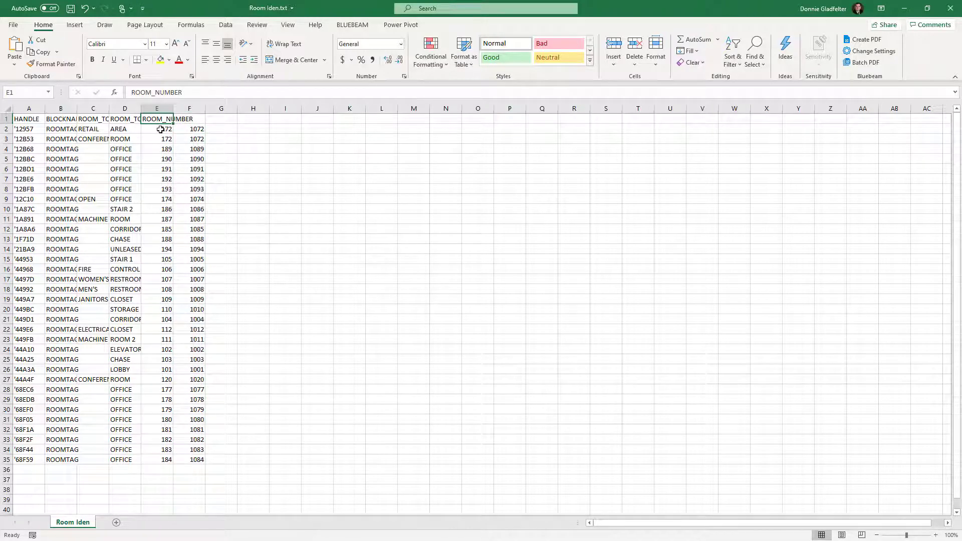
{"action": "key", "text": "ctrl+c"}
{"action": "key", "text": "Right"}
{"action": "key", "text": "ctrl+v"}
{"action": "key", "text": "Escape"}
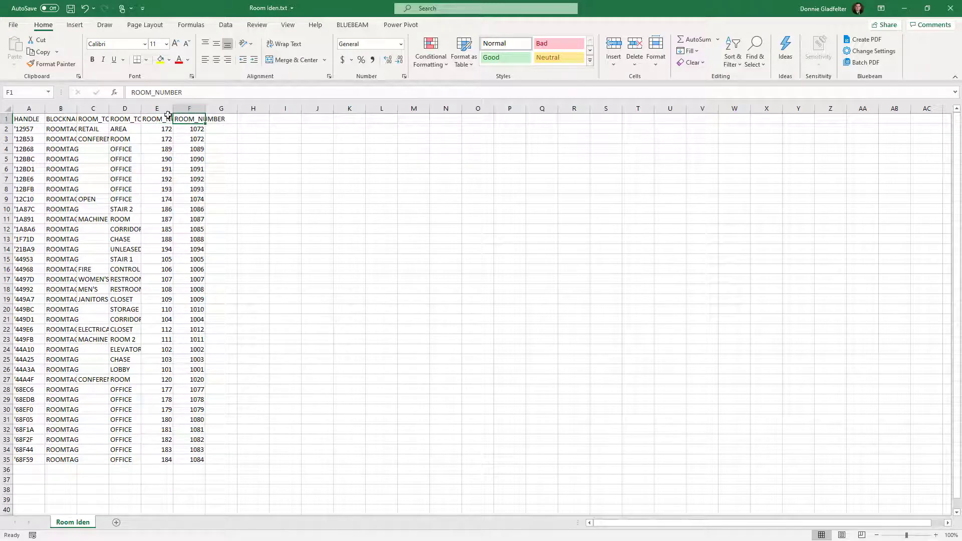
Hide column E containing the original room numbers.
{"action": "left_click", "coordinate": [165, 109]}
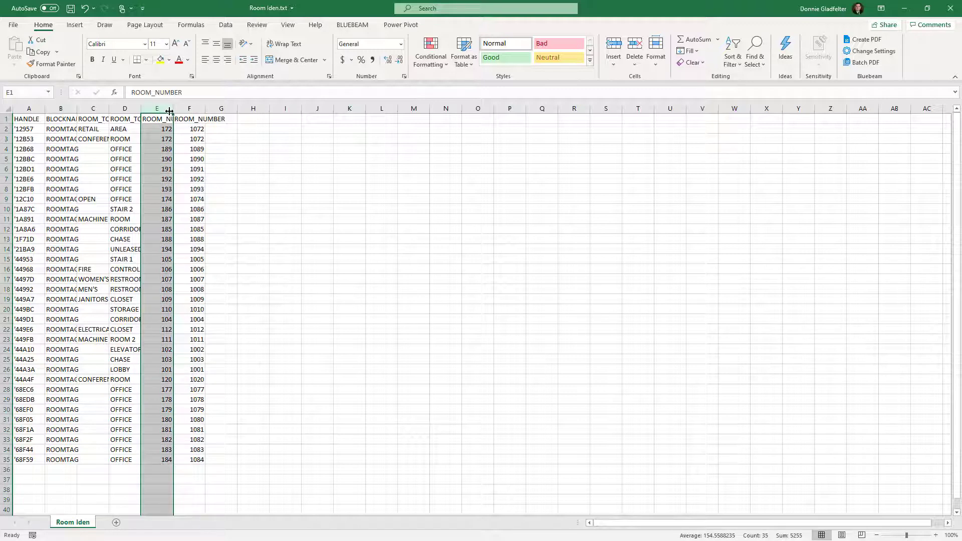
{"action": "right_click", "coordinate": [161, 109]}
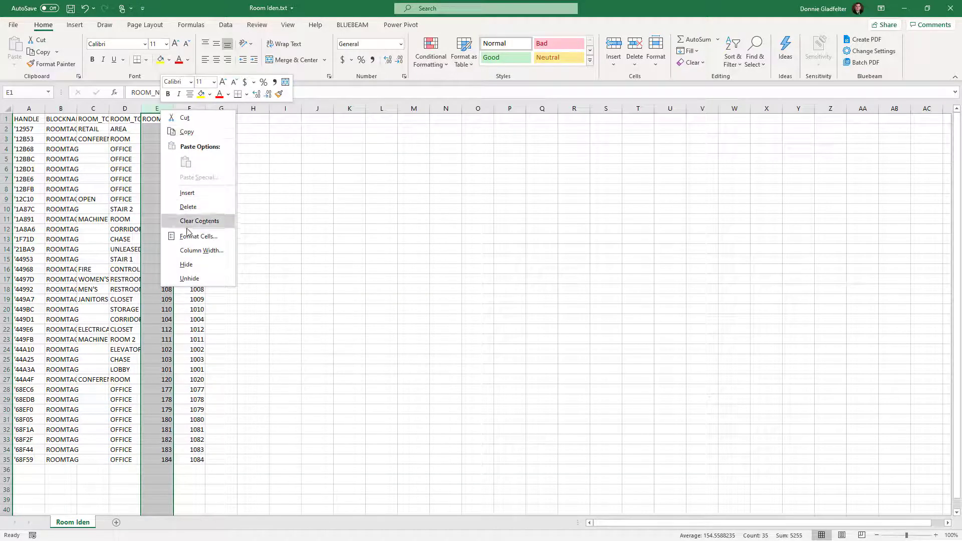
{"action": "left_click", "coordinate": [186, 264]}
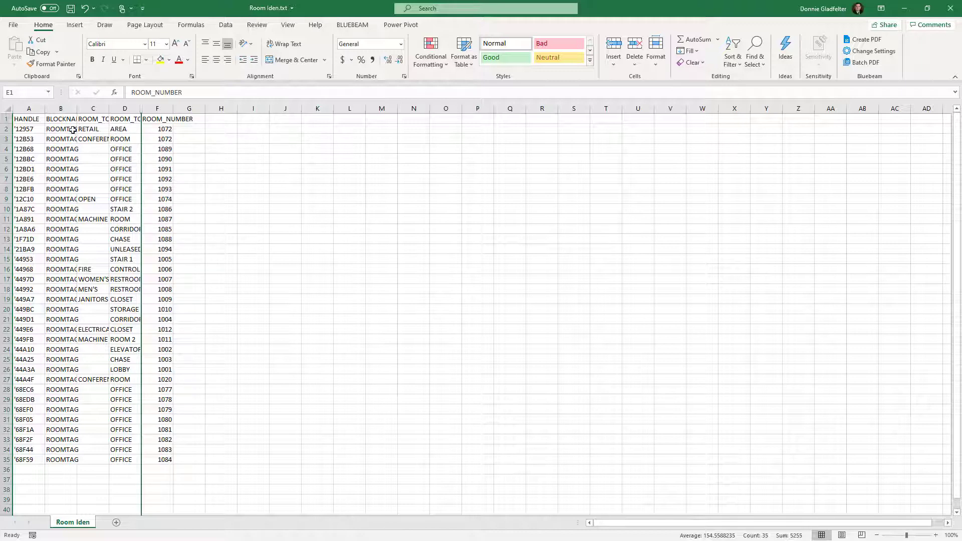
Check the handle and new room number in row 2, and save Room Iden.txt.
{"action": "left_click", "coordinate": [29, 129]}
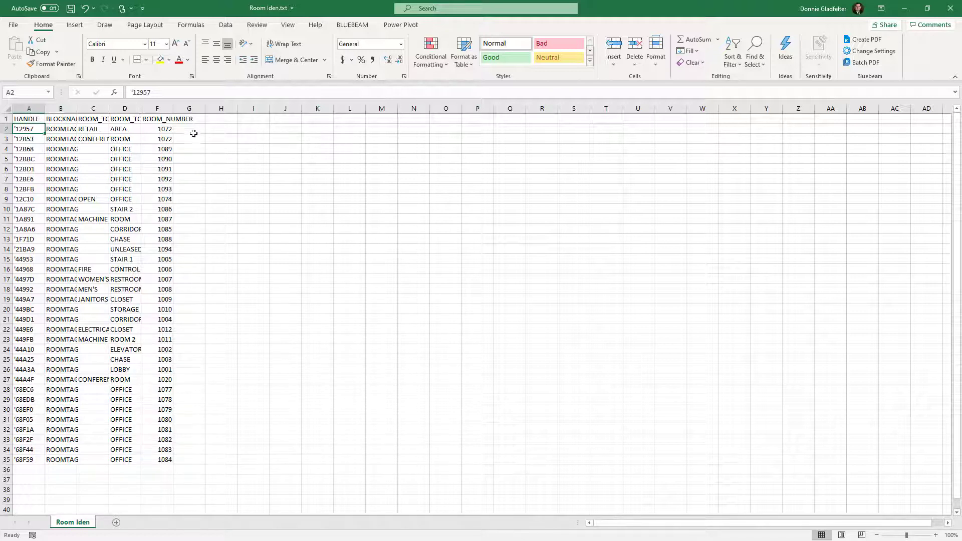
{"action": "left_click", "coordinate": [165, 129]}
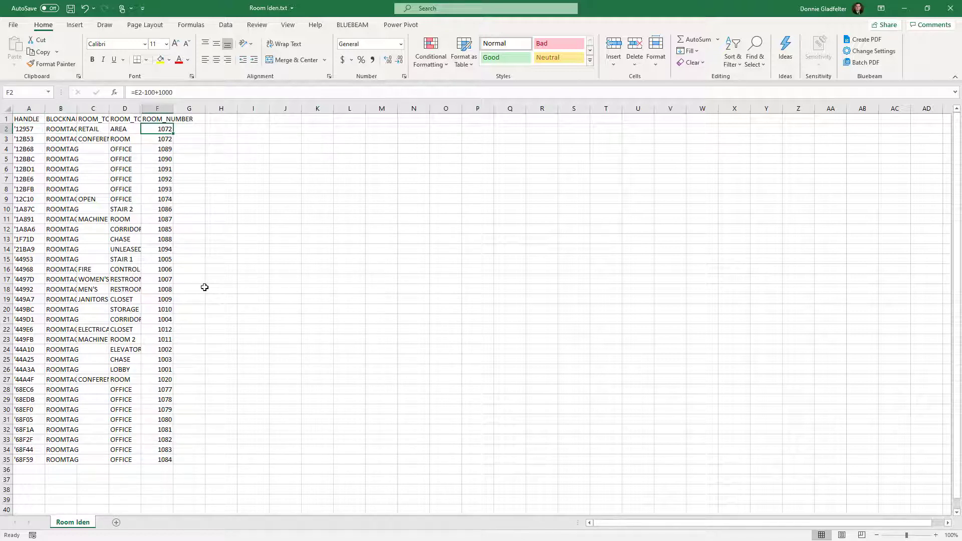
{"action": "key", "text": "ctrl+s"}
Switch back to AutoCAD and import the block attributes from Room Iden.txt into the floor plan.
{"action": "key", "text": "alt+Tab"}
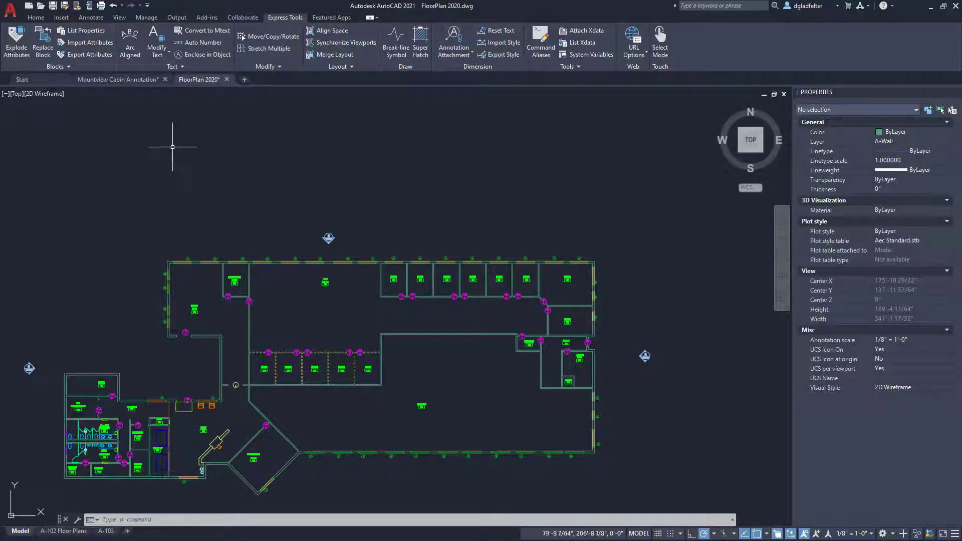
{"action": "left_click", "coordinate": [86, 45]}
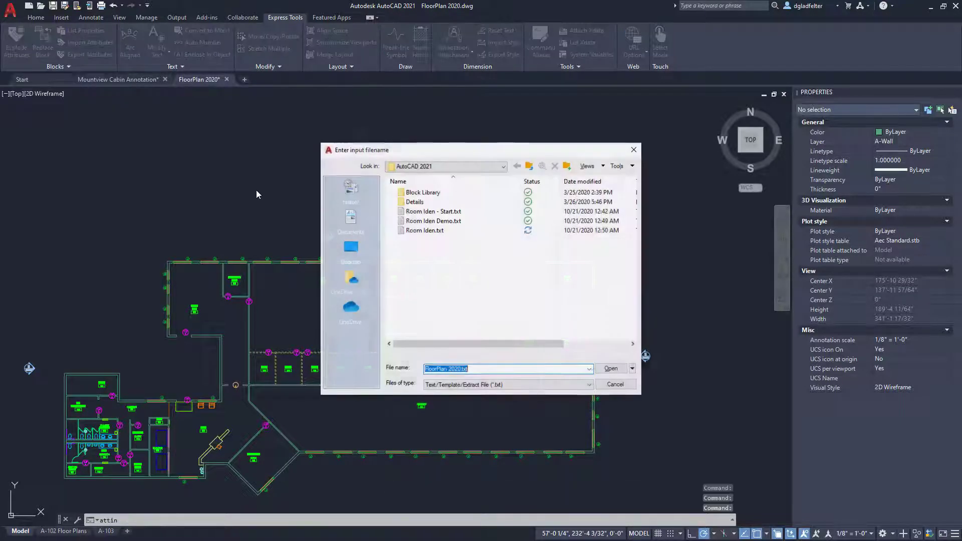
{"action": "left_click", "coordinate": [434, 232]}
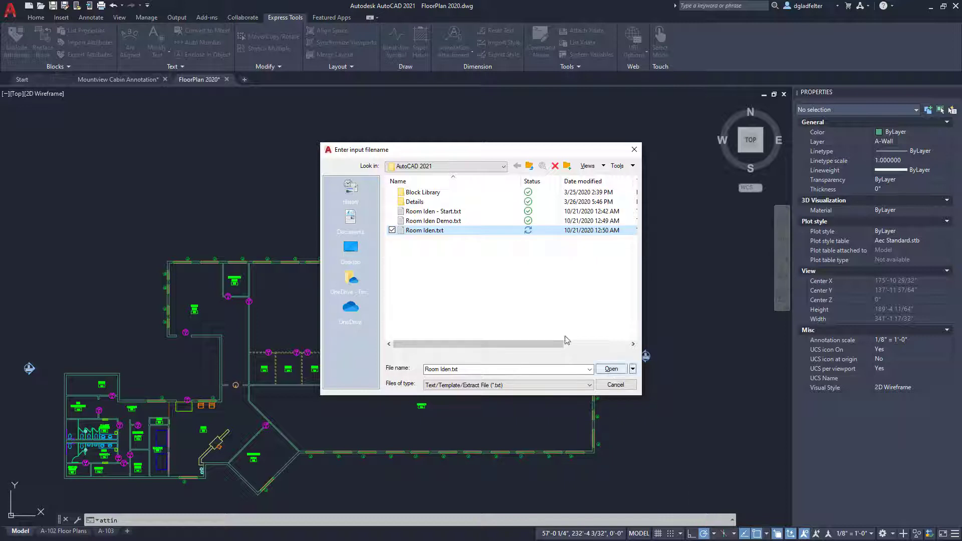
{"action": "left_click", "coordinate": [612, 368]}
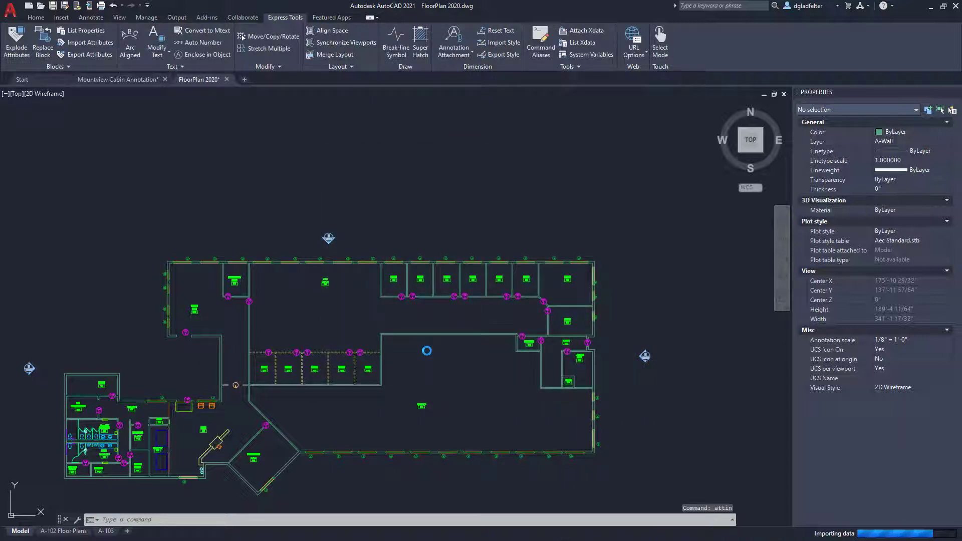
{"action": "scroll", "coordinate": [419, 303], "scroll_direction": "up", "scroll_amount": 8}
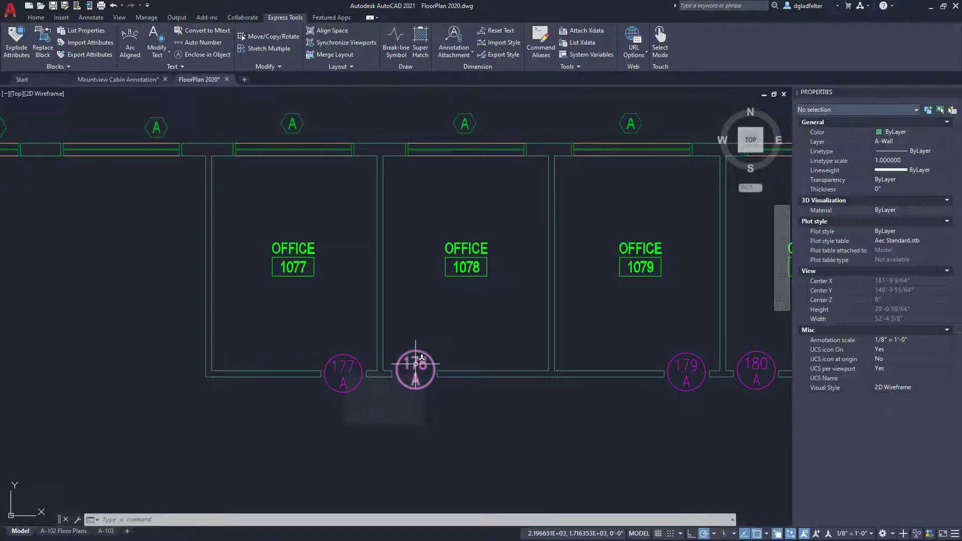
{"action": "scroll", "coordinate": [473, 333], "scroll_direction": "down", "scroll_amount": 2}
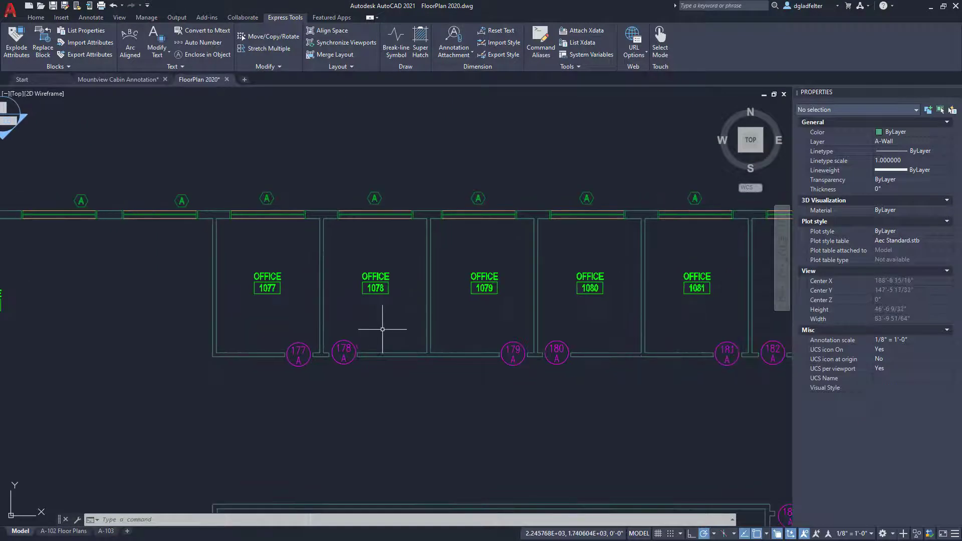